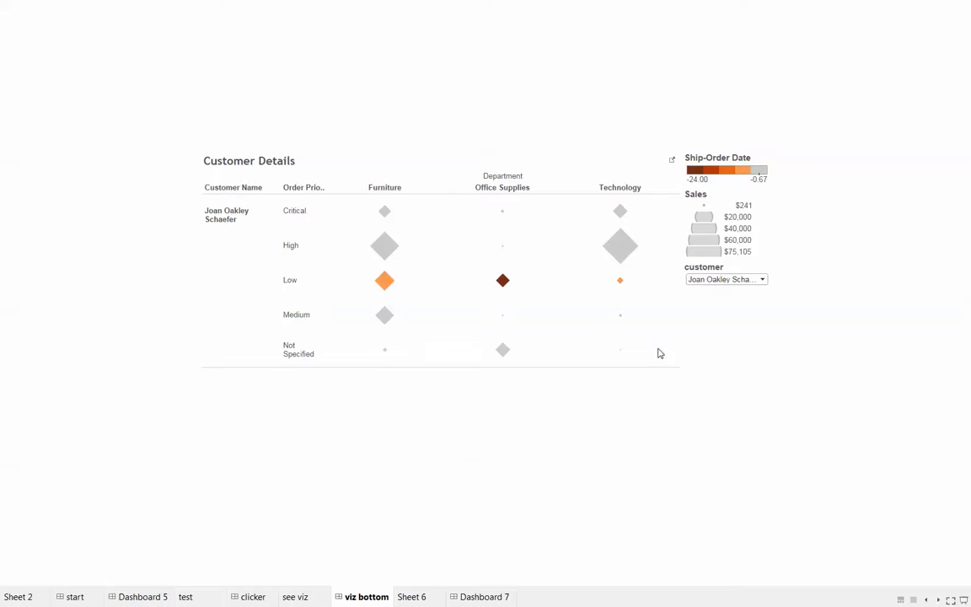
Step: Exit presentation mode to show the viz bottom dashboard in the editing workspace
{"action": "key", "text": "Escape"}
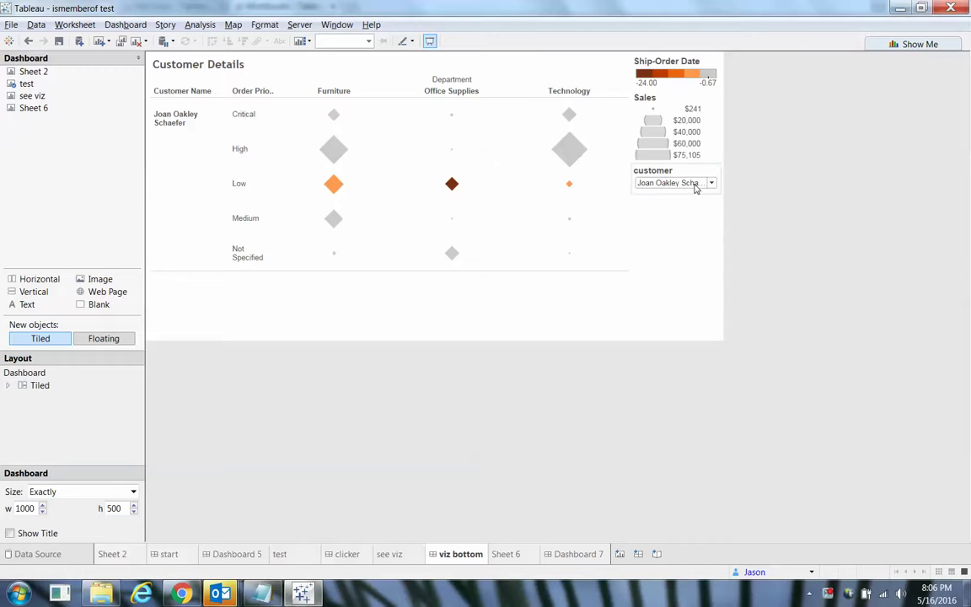
Step: Filter as another server user and pick that user's customer in the customer filter
{"action": "left_click", "coordinate": [811, 573]}
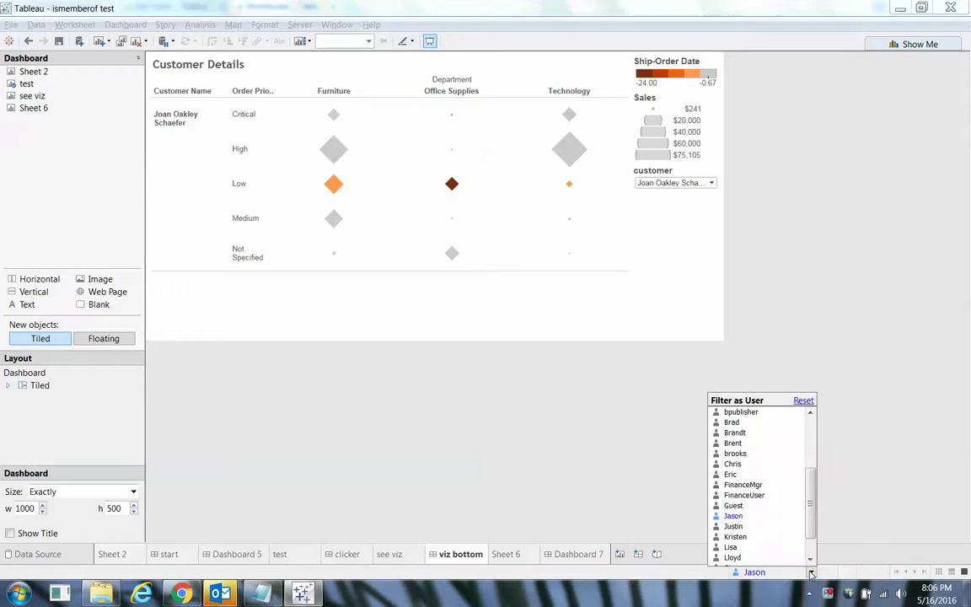
{"action": "left_click", "coordinate": [735, 537]}
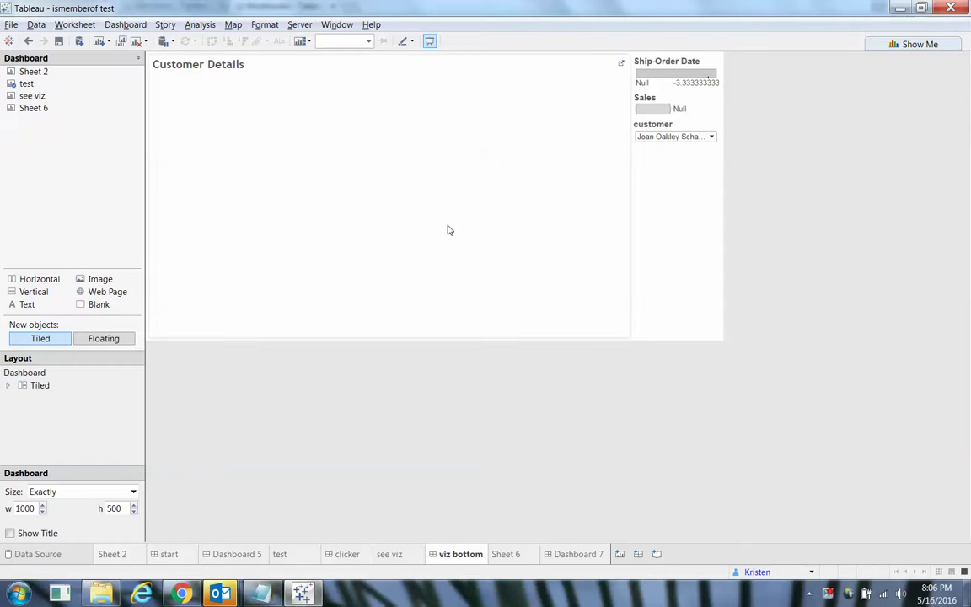
{"action": "left_click", "coordinate": [712, 137]}
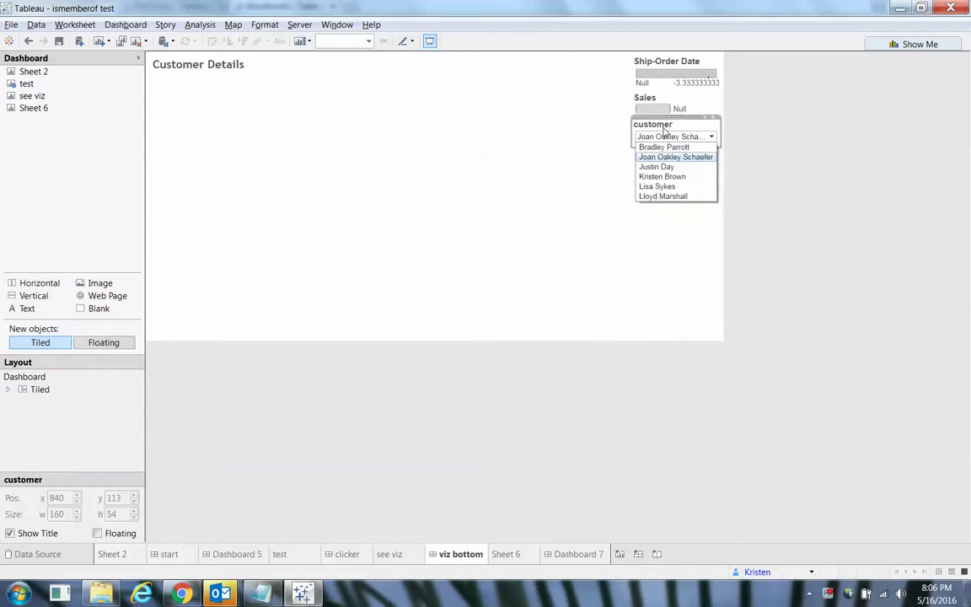
{"action": "left_click", "coordinate": [683, 175]}
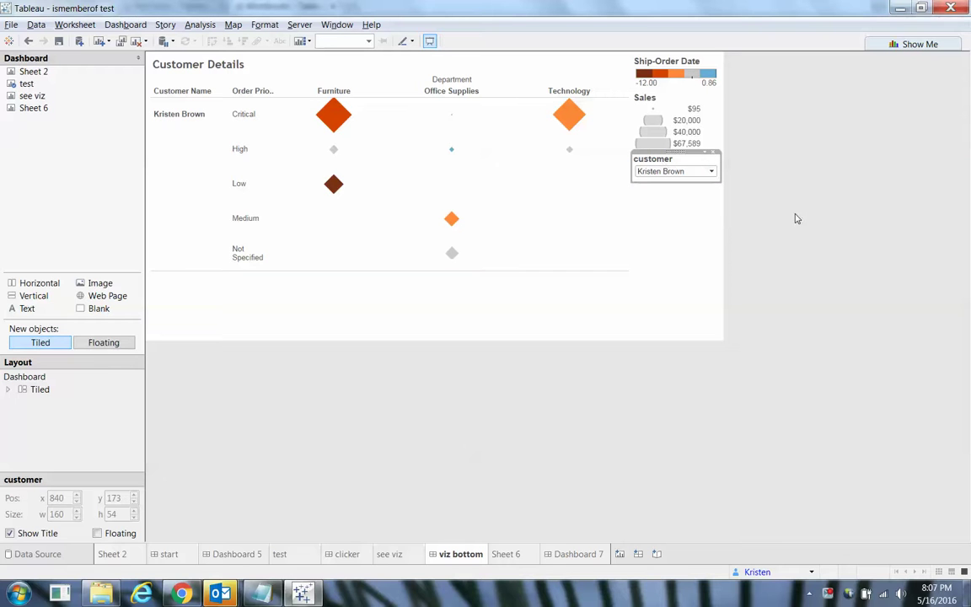
{"action": "left_click", "coordinate": [167, 554]}
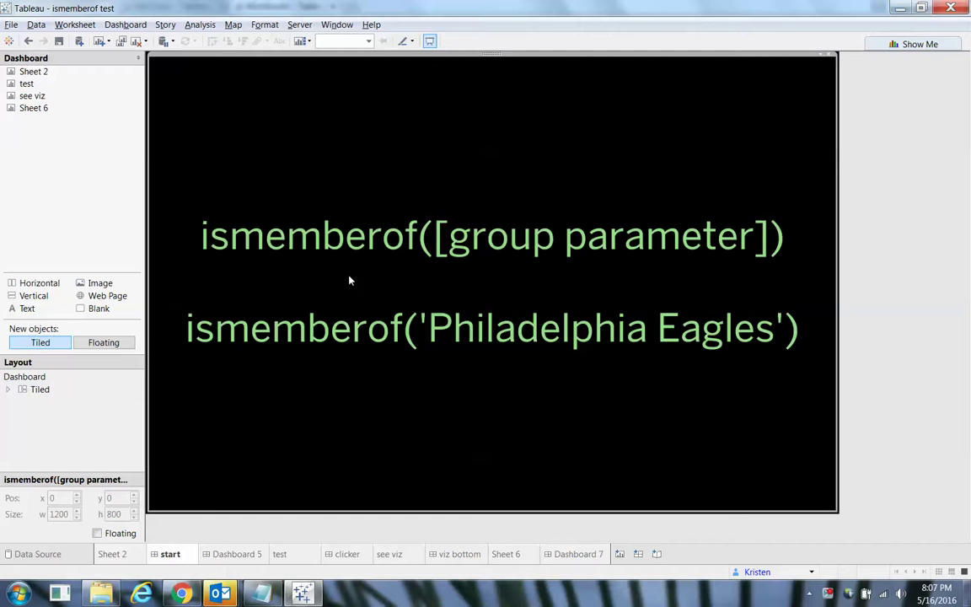
{"action": "left_click", "coordinate": [237, 554]}
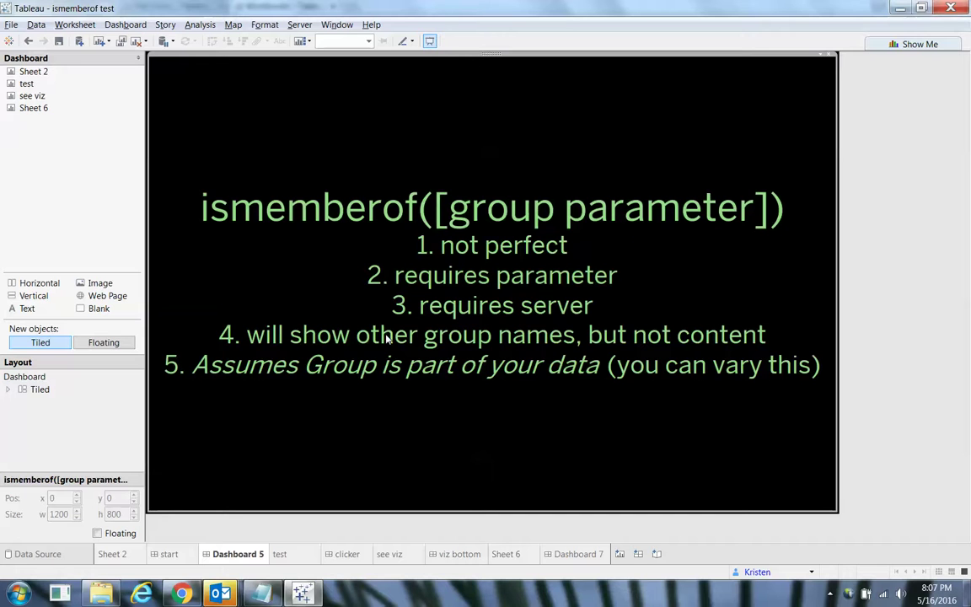
{"action": "left_click", "coordinate": [164, 554]}
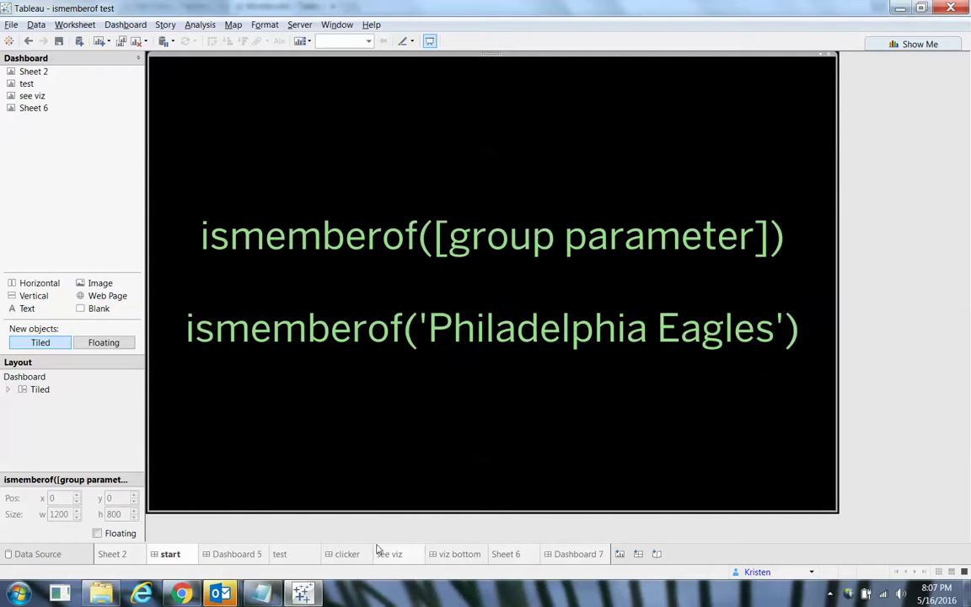
{"action": "left_click", "coordinate": [449, 556]}
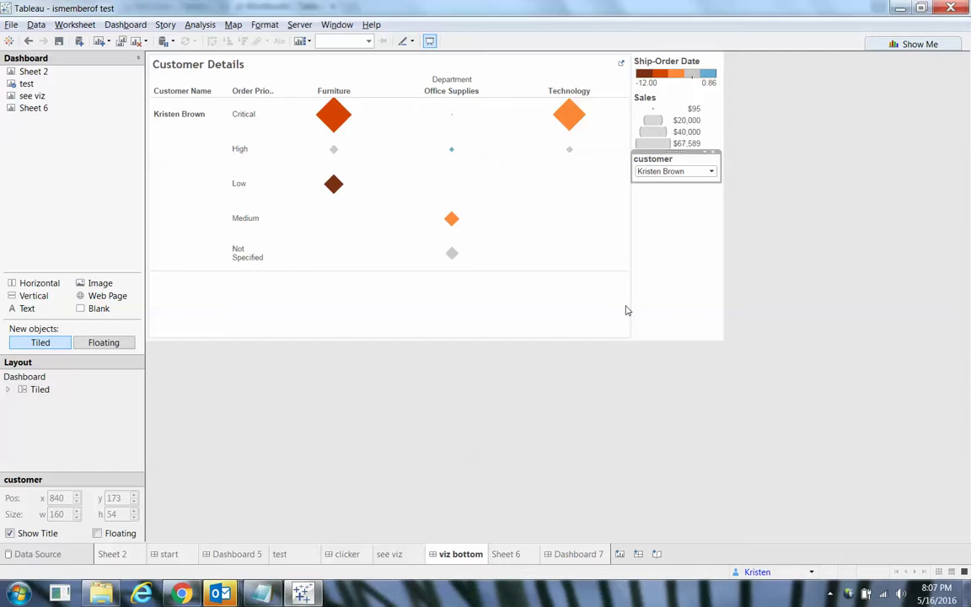
{"action": "left_click", "coordinate": [712, 172]}
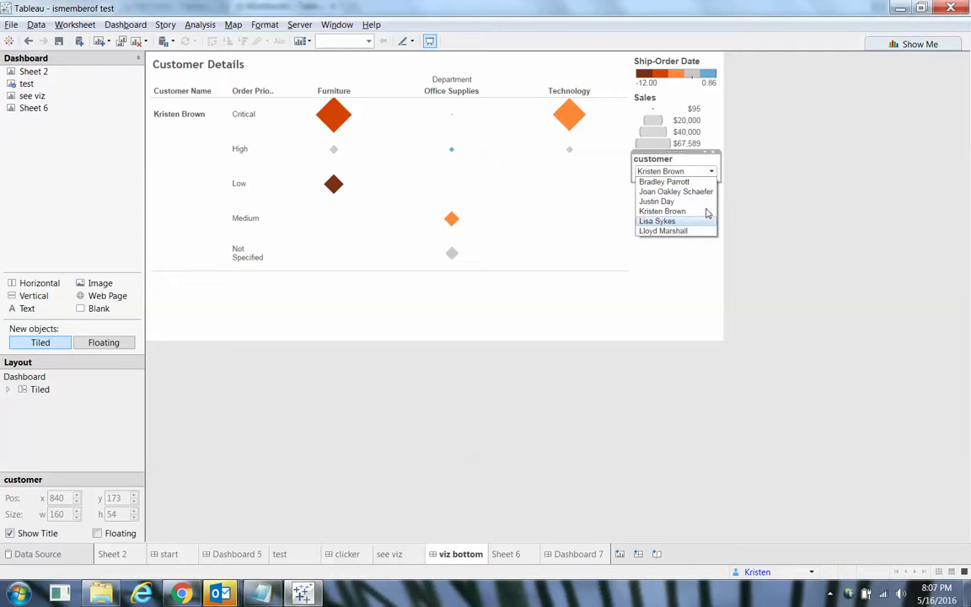
{"action": "left_click", "coordinate": [709, 192]}
{"action": "left_click", "coordinate": [712, 138]}
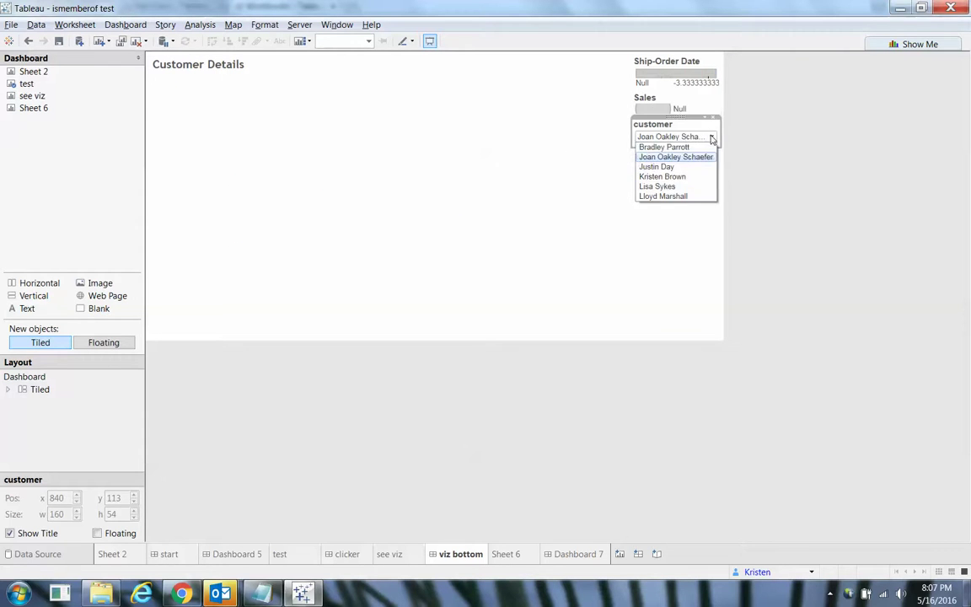
{"action": "left_click", "coordinate": [663, 176]}
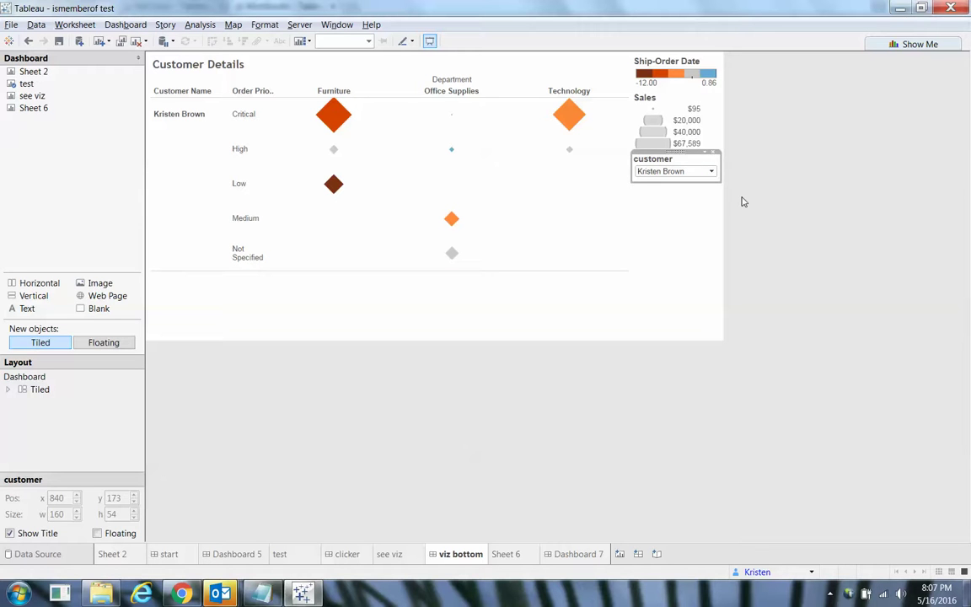
{"action": "left_click", "coordinate": [742, 202]}
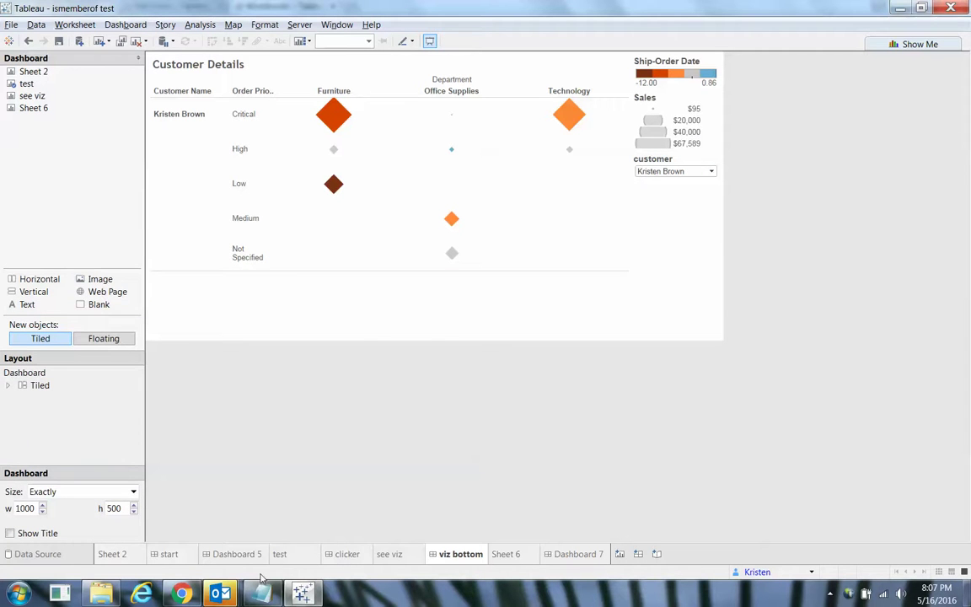
{"action": "key", "text": "alt+Tab"}
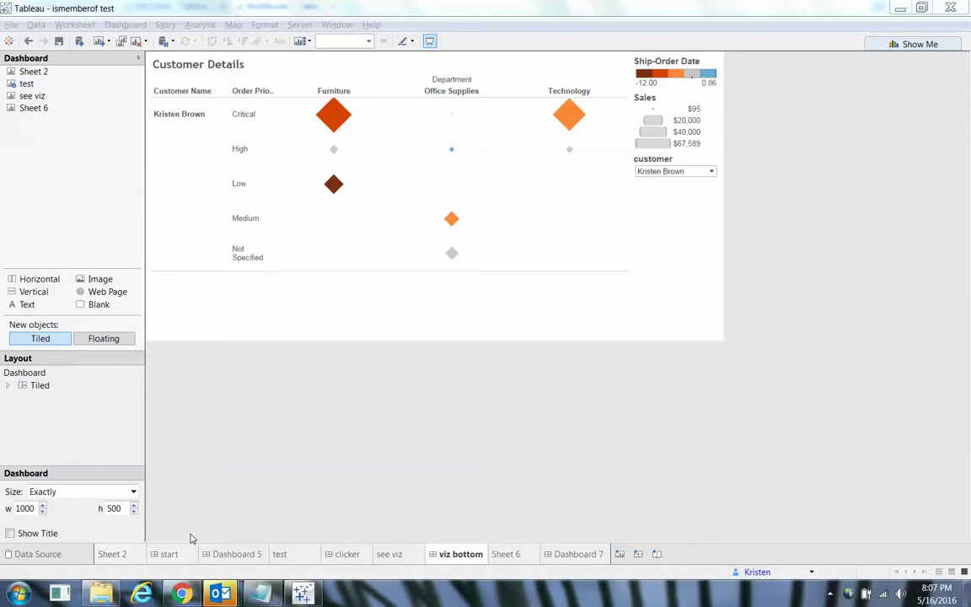
Step: Show the Dashboard 5 slide listing five caveats of the ismemberof approach
{"action": "left_click", "coordinate": [211, 553]}
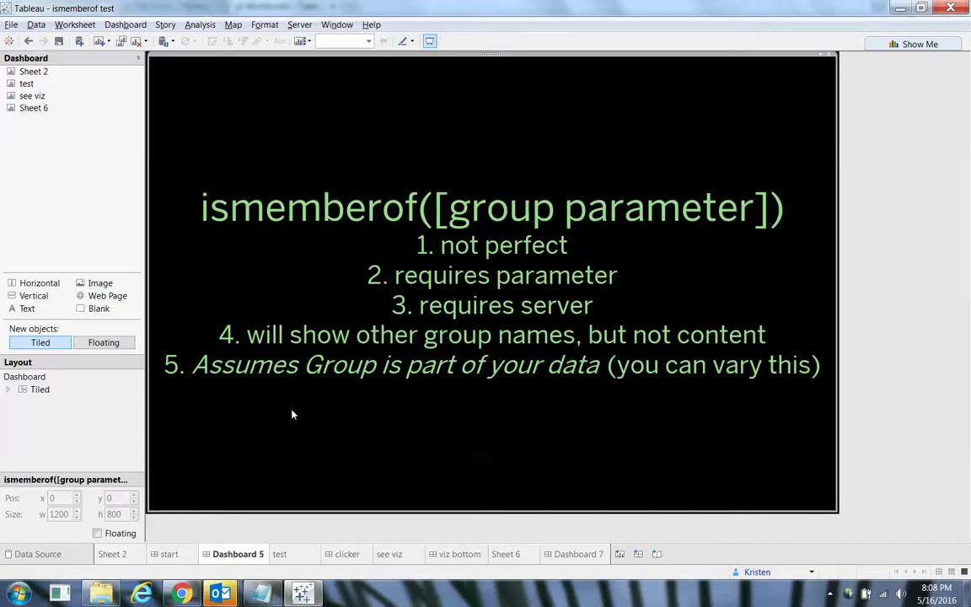
Step: Return to the viz bottom dashboard and filter as a different server user
{"action": "left_click", "coordinate": [445, 555]}
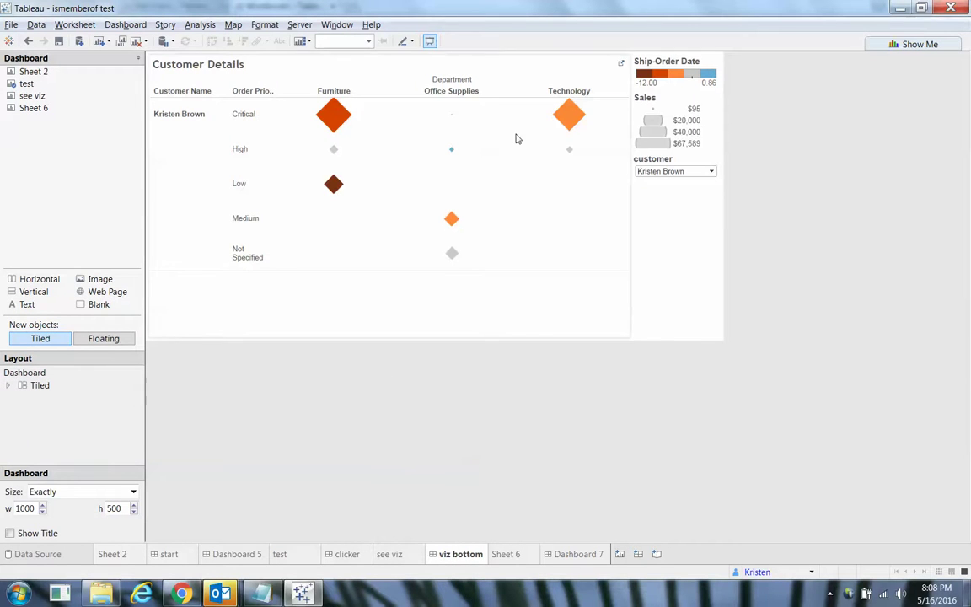
{"action": "left_click", "coordinate": [816, 573]}
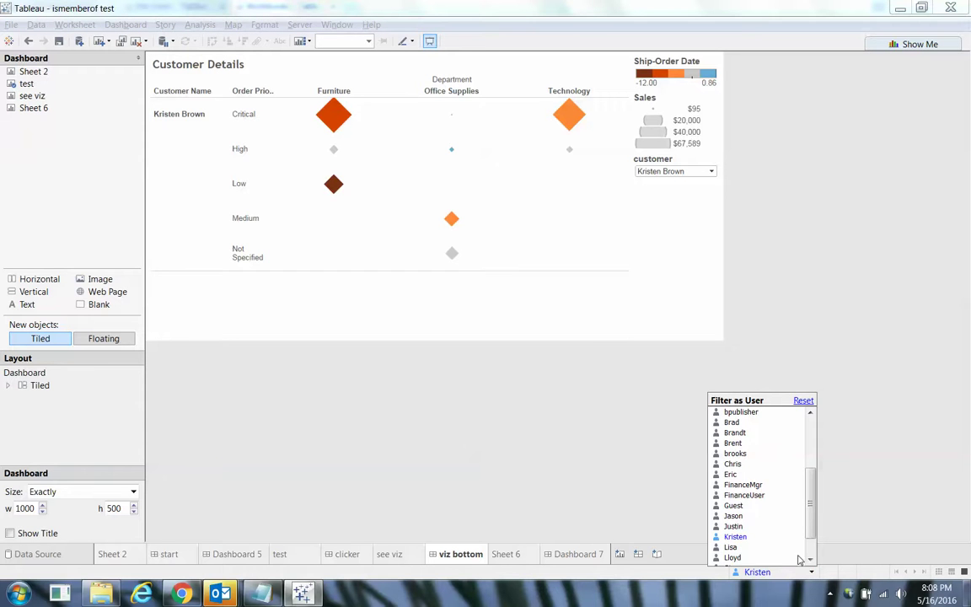
{"action": "left_click", "coordinate": [730, 512]}
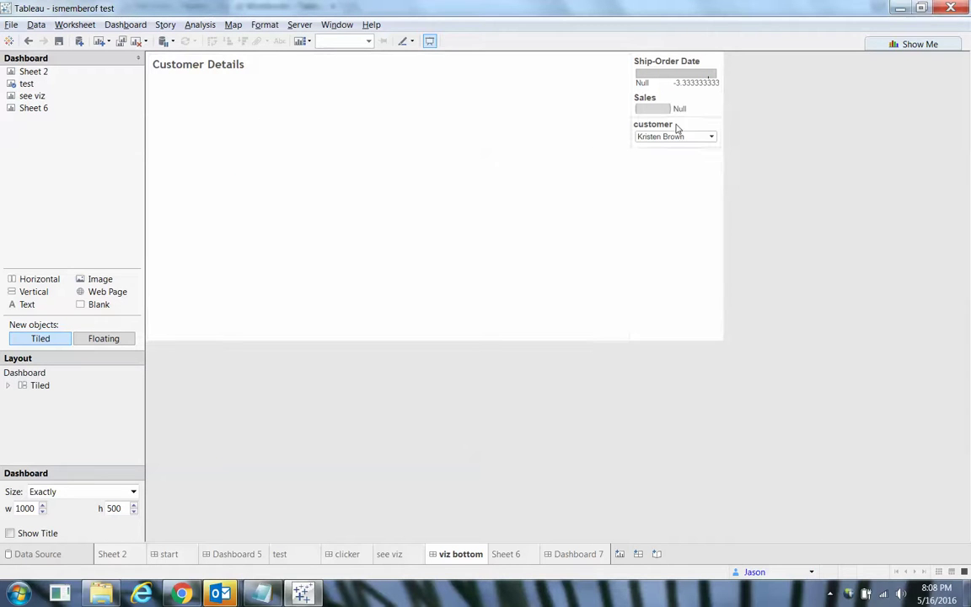
Step: Choose another customer in the customer filter, then show the test worksheet
{"action": "left_click", "coordinate": [711, 137]}
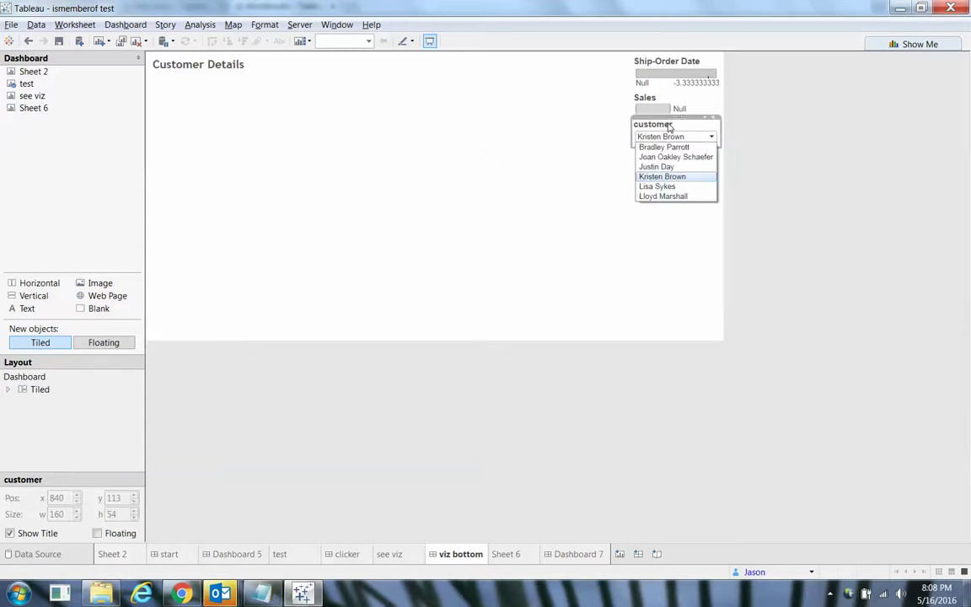
{"action": "left_click", "coordinate": [670, 158]}
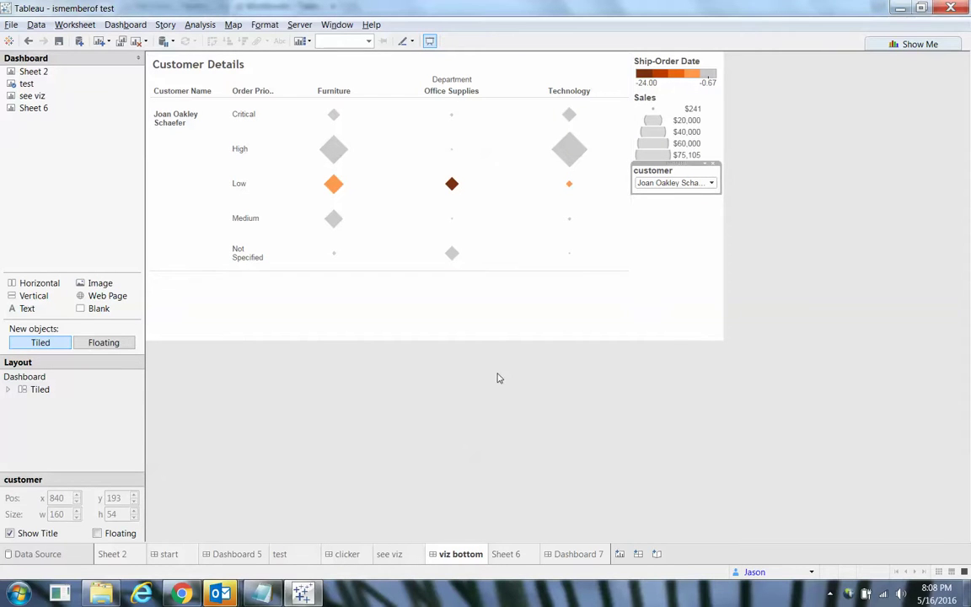
{"action": "left_click", "coordinate": [492, 332]}
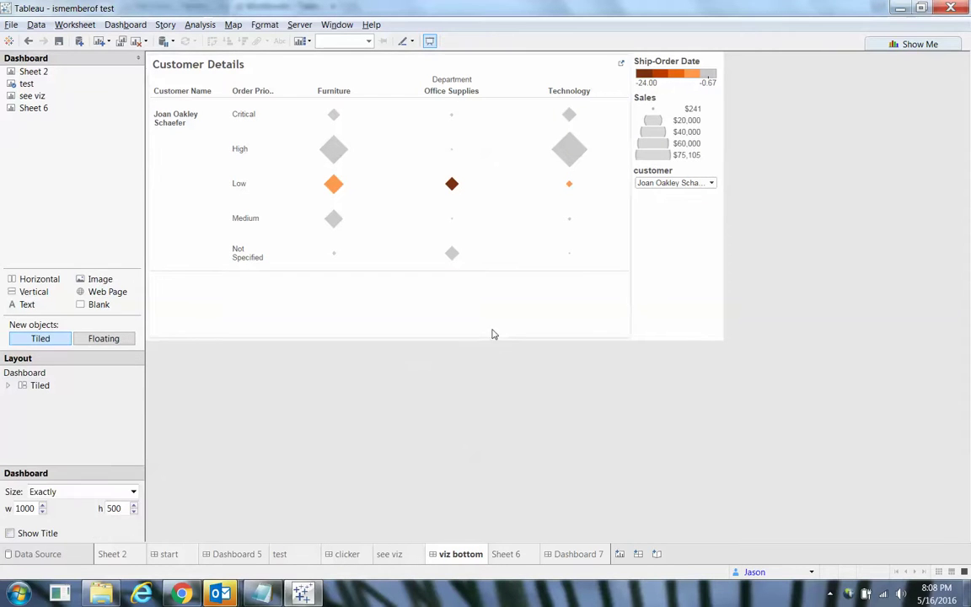
{"action": "left_click", "coordinate": [282, 554]}
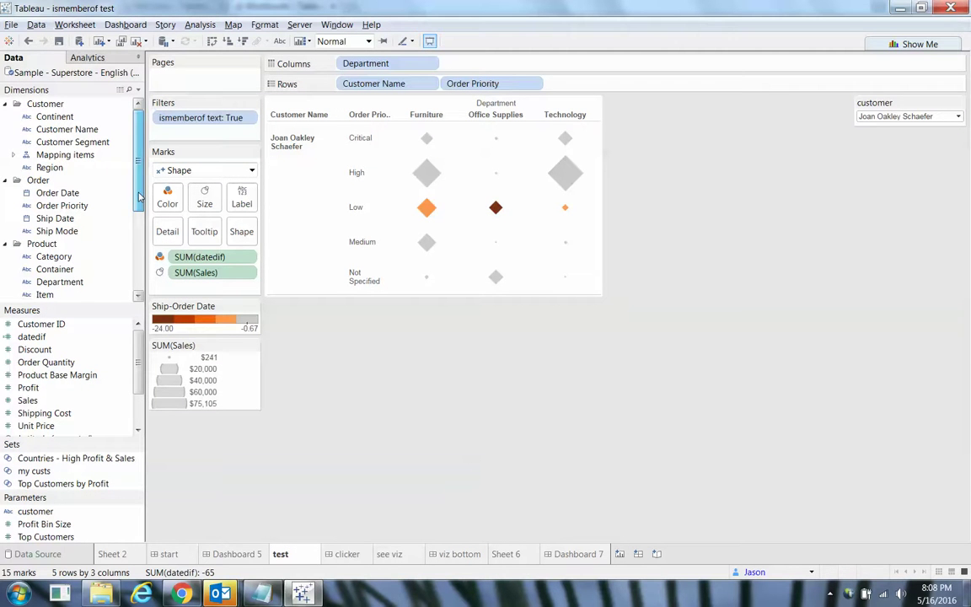
Step: Inspect the ismemberof text formula, highlighting its customer parameter reference
{"action": "scroll", "coordinate": [129, 247], "scroll_direction": "down", "scroll_amount": 3}
{"action": "scroll", "coordinate": [129, 247], "scroll_direction": "down", "scroll_amount": 1}
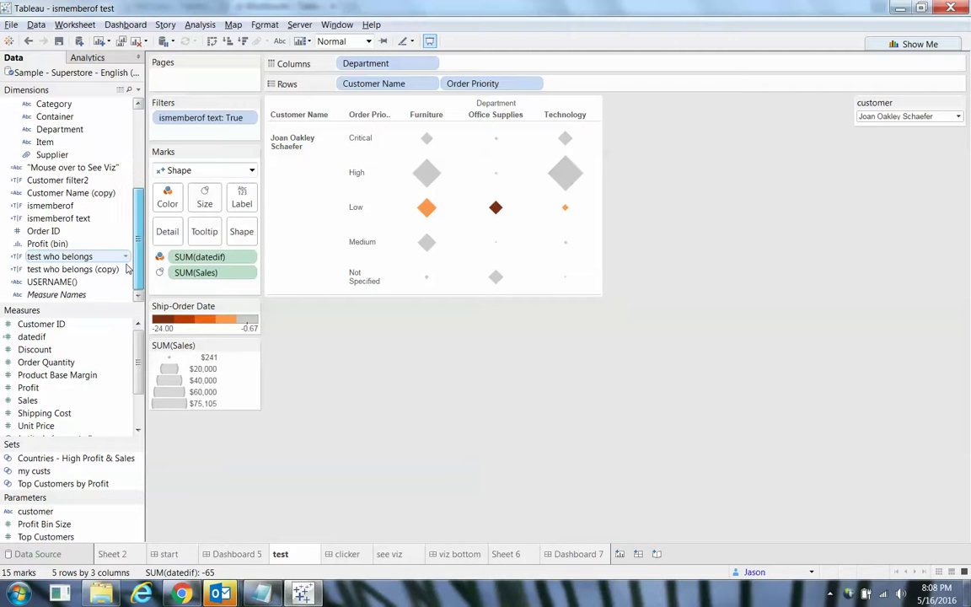
{"action": "right_click", "coordinate": [80, 220]}
{"action": "left_click", "coordinate": [105, 289]}
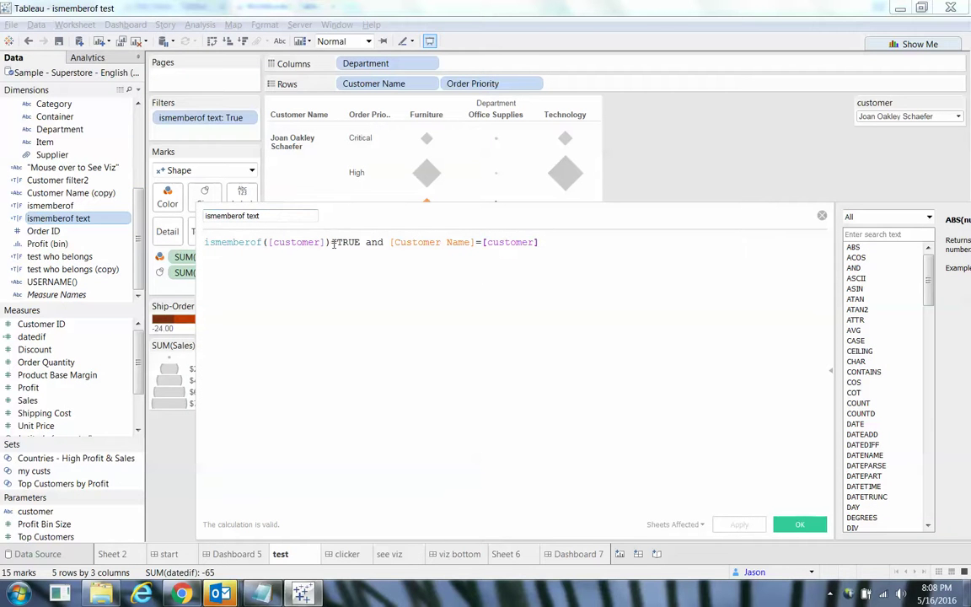
{"action": "left_click_drag", "start_coordinate": [267, 242], "coordinate": [320, 242]}
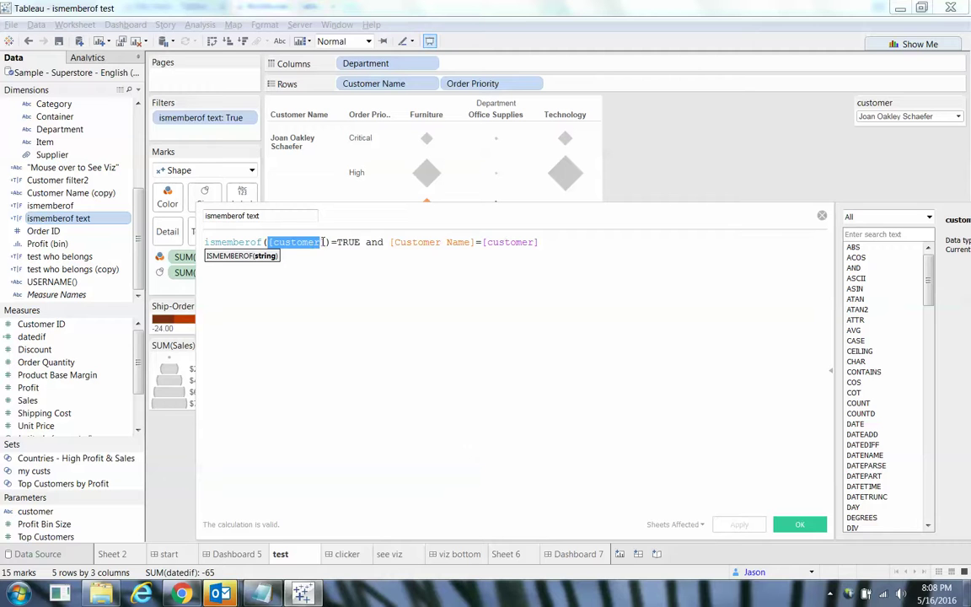
{"action": "left_click", "coordinate": [822, 216]}
Step: Review the customer parameter's value list unchanged, then switch to Tableau Server in the browser
{"action": "right_click", "coordinate": [47, 512]}
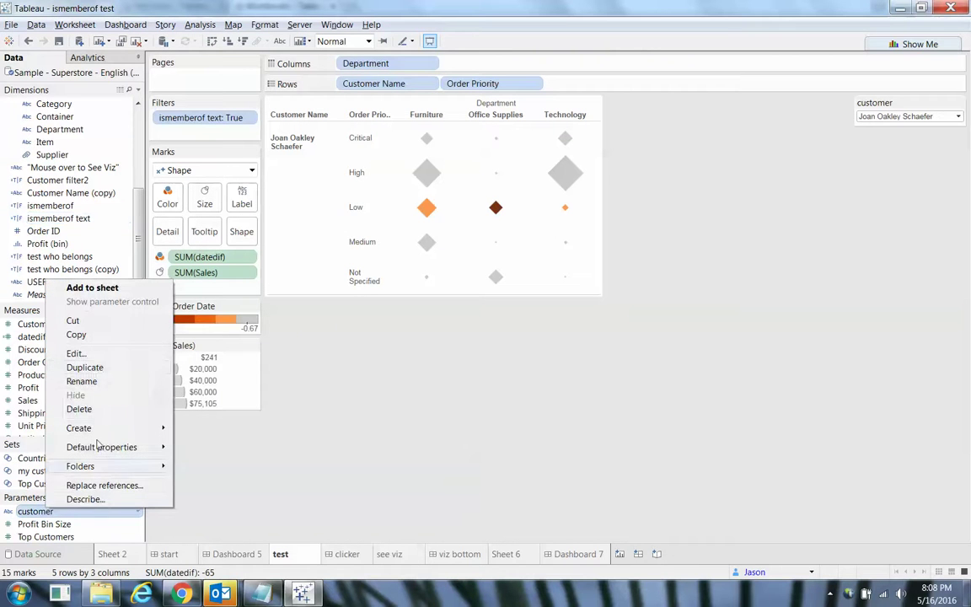
{"action": "left_click", "coordinate": [92, 353]}
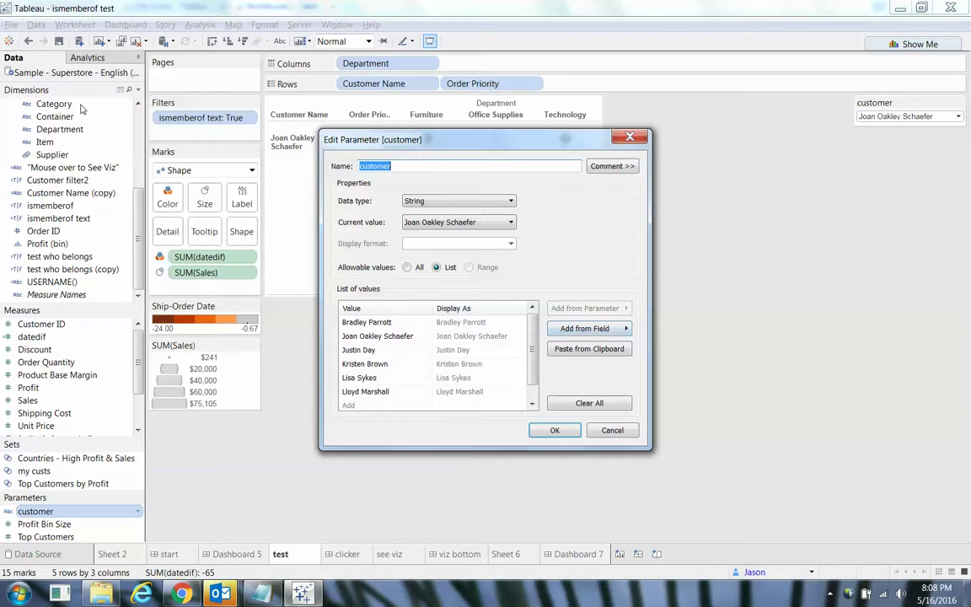
{"action": "left_click", "coordinate": [557, 431]}
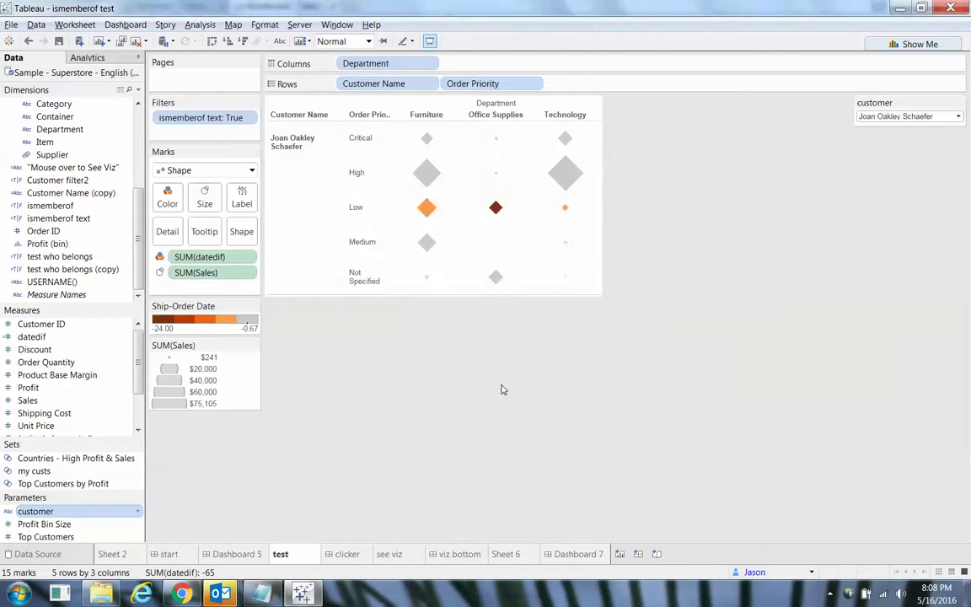
{"action": "key", "text": "alt+Tab"}
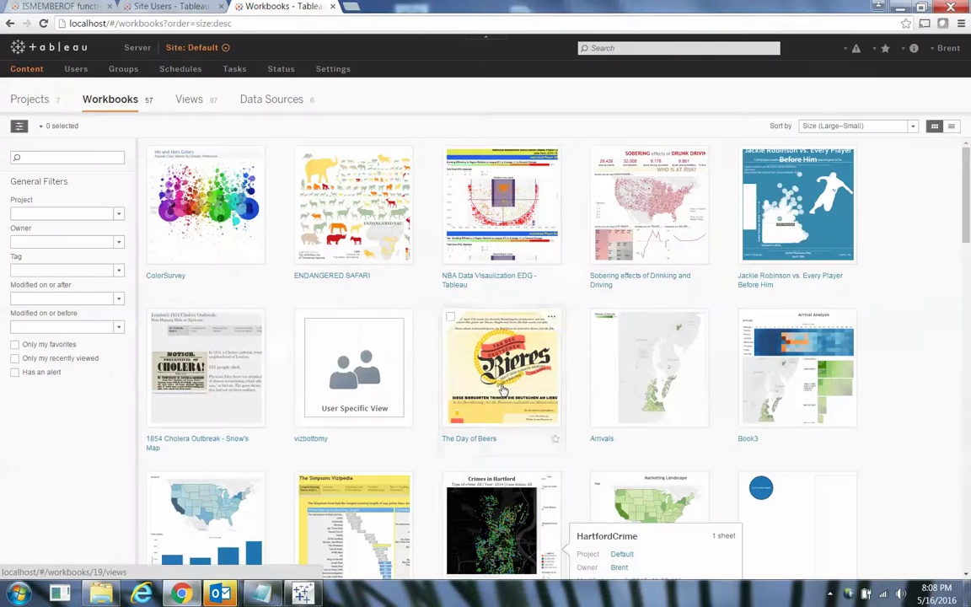
Step: Check Tableau Server's users and the customer group's single Interactor member, then return to Tableau Desktop
{"action": "left_click", "coordinate": [173, 6]}
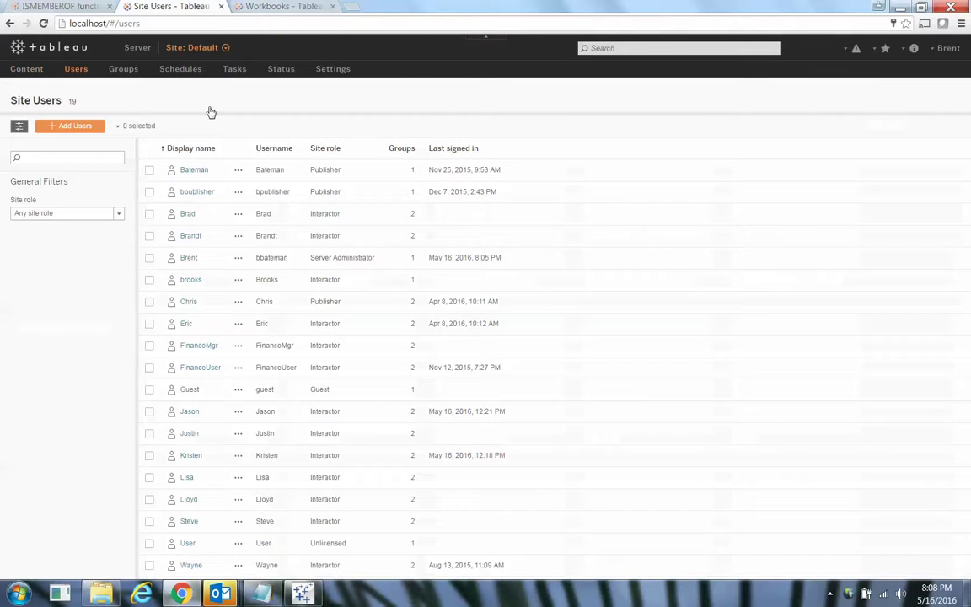
{"action": "left_click", "coordinate": [123, 68]}
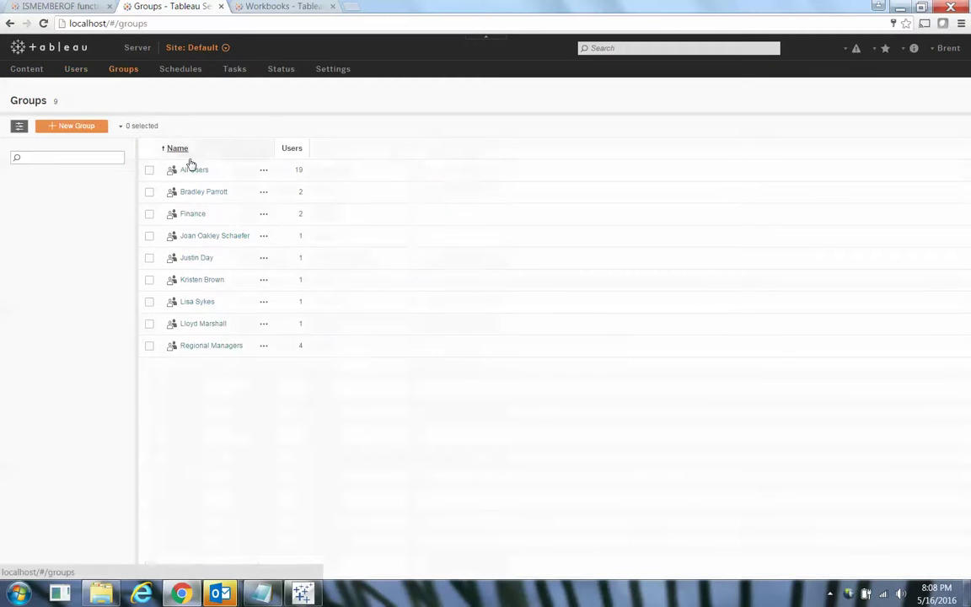
{"action": "left_click", "coordinate": [214, 238]}
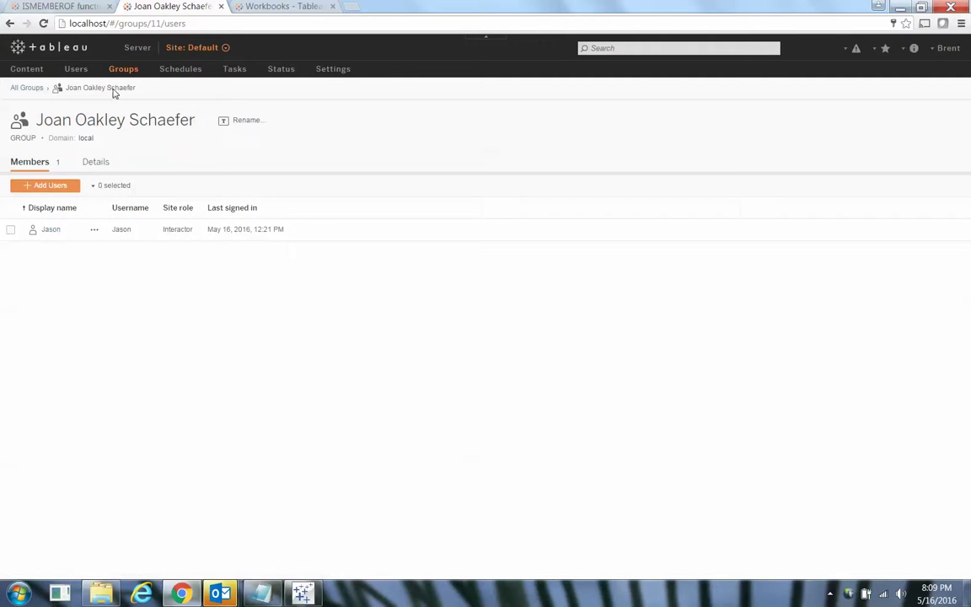
{"action": "left_click", "coordinate": [18, 26]}
{"action": "key", "text": "alt+Tab"}
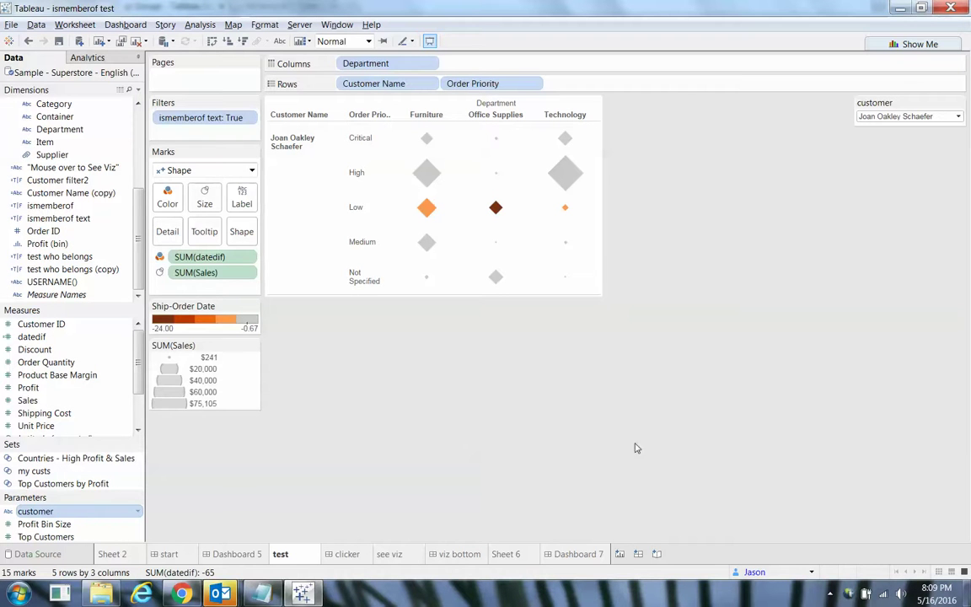
{"action": "right_click", "coordinate": [83, 221]}
{"action": "left_click", "coordinate": [141, 287]}
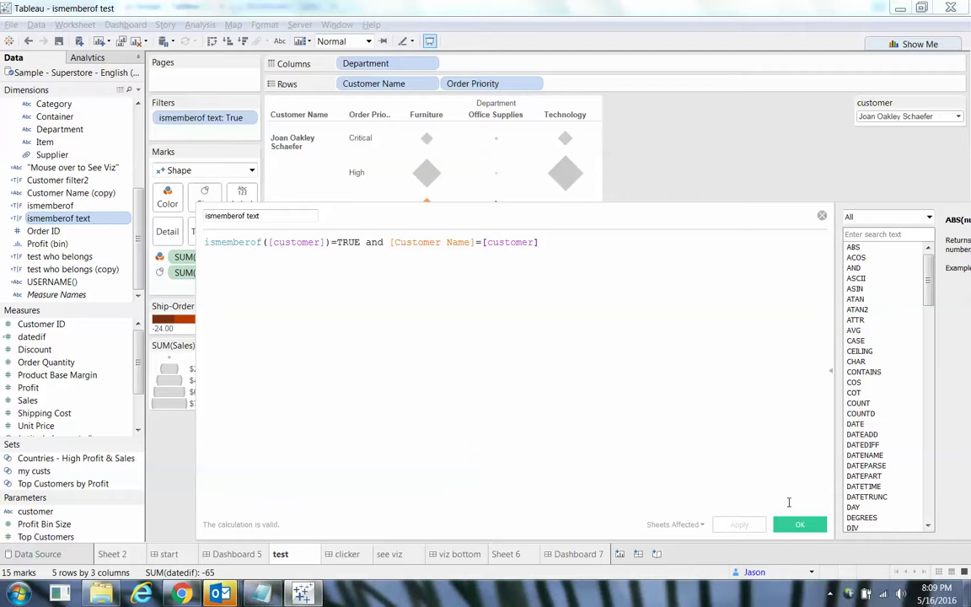
{"action": "left_click", "coordinate": [799, 525]}
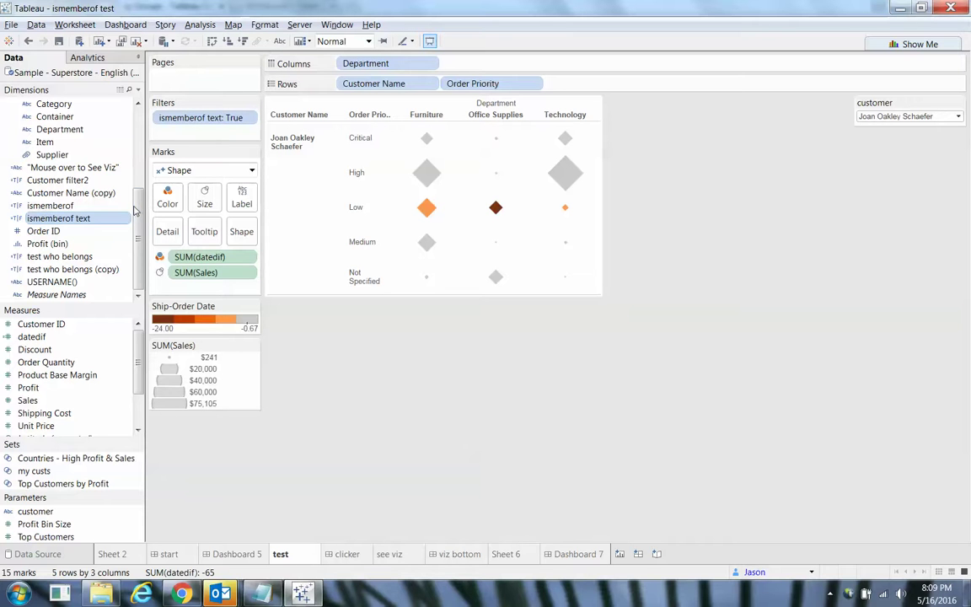
{"action": "scroll", "coordinate": [139, 160], "scroll_direction": "up", "scroll_amount": 2}
{"action": "scroll", "coordinate": [139, 161], "scroll_direction": "up", "scroll_amount": 3}
Step: Add a data source filter on ismemberof text that keeps only True
{"action": "right_click", "coordinate": [75, 76]}
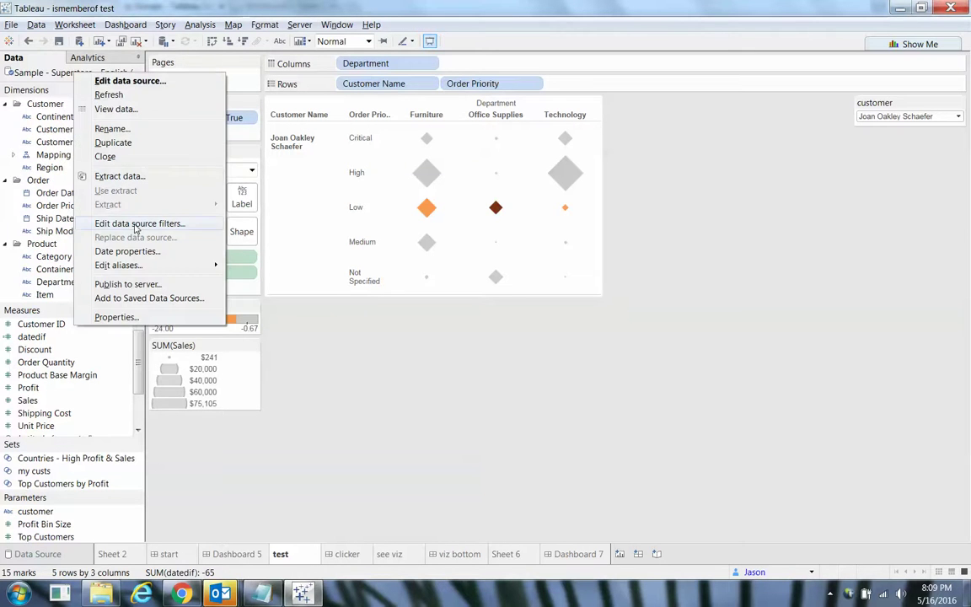
{"action": "left_click", "coordinate": [101, 220]}
{"action": "left_click", "coordinate": [370, 322]}
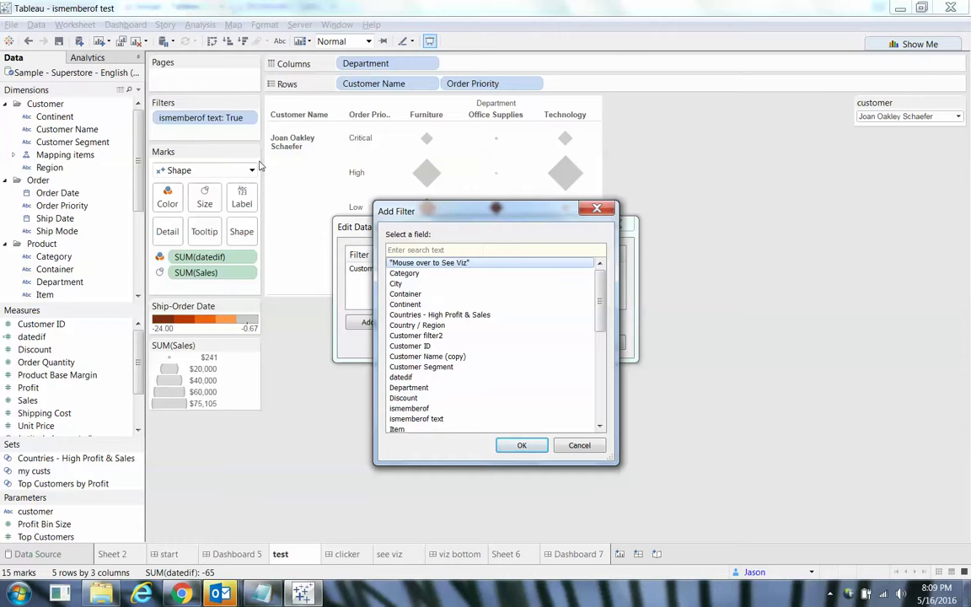
{"action": "type", "text": "is"}
{"action": "left_click", "coordinate": [422, 284]}
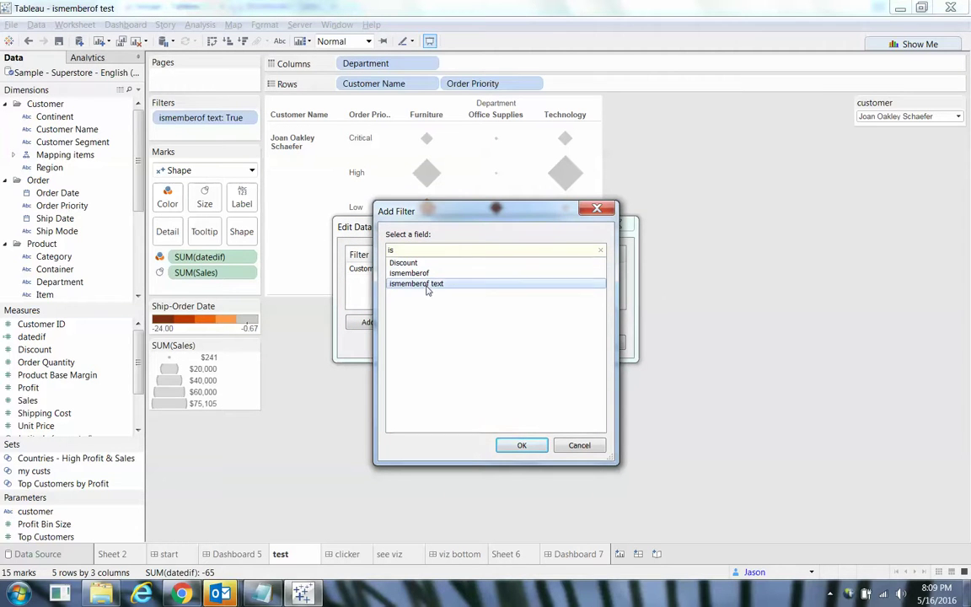
{"action": "left_click", "coordinate": [520, 447]}
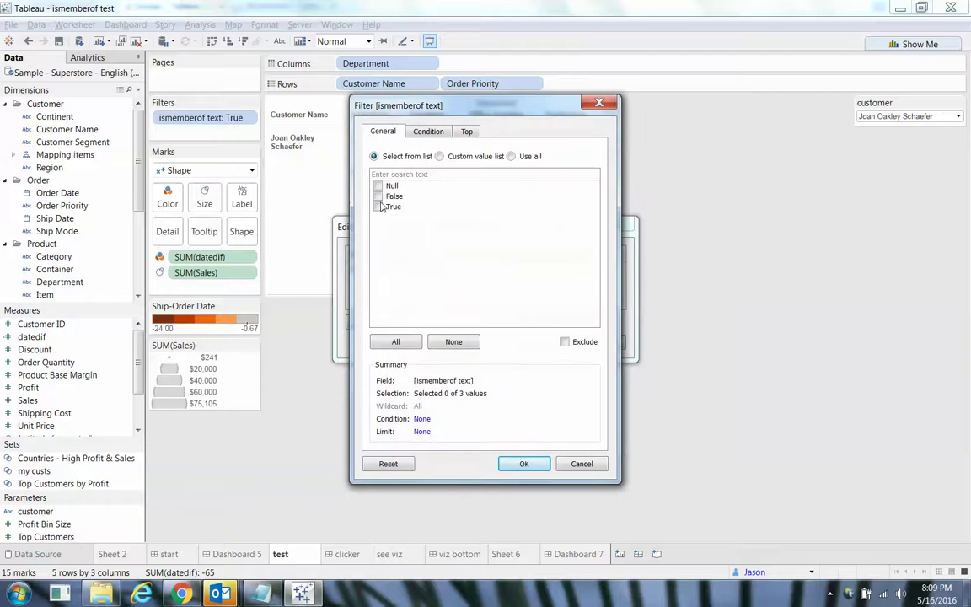
{"action": "left_click", "coordinate": [524, 464]}
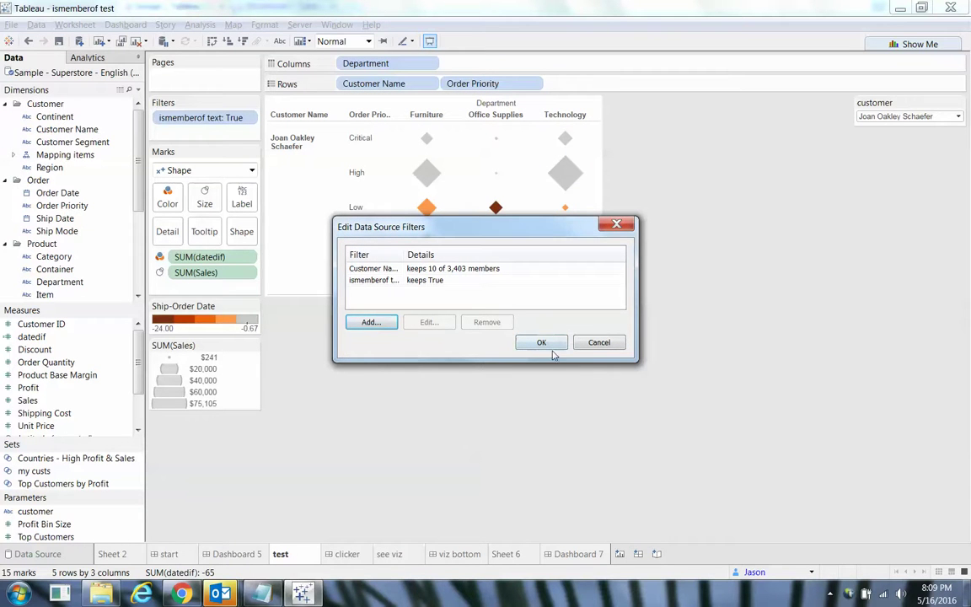
{"action": "left_click", "coordinate": [543, 344]}
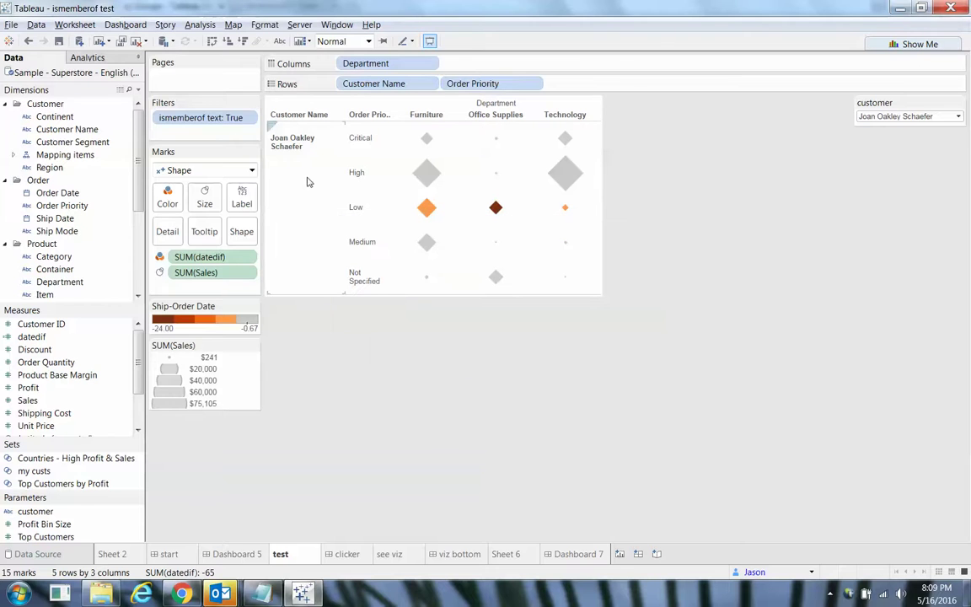